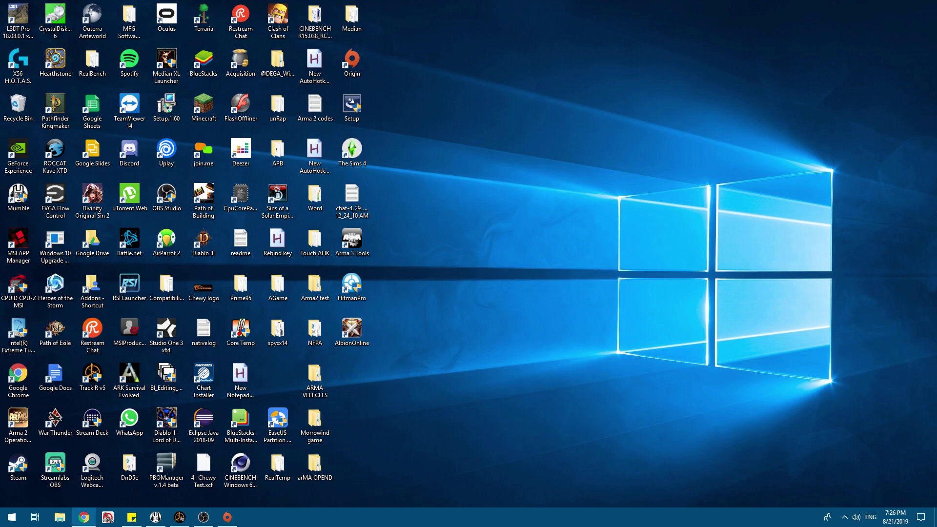
Open Google Chrome and search the web for "sims 4 multiplayer mod"
click(84, 516)
drag(378, 13, 282, 16)
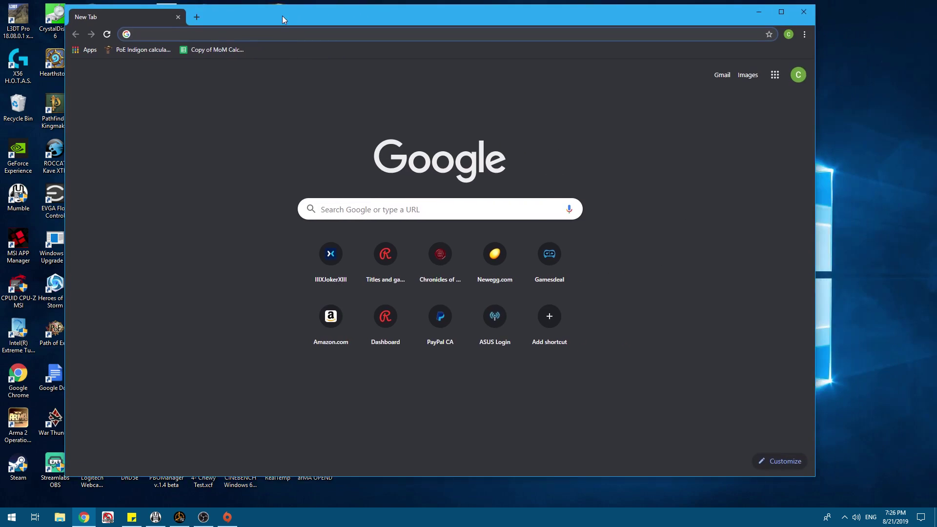
text(sims)
key(Return)
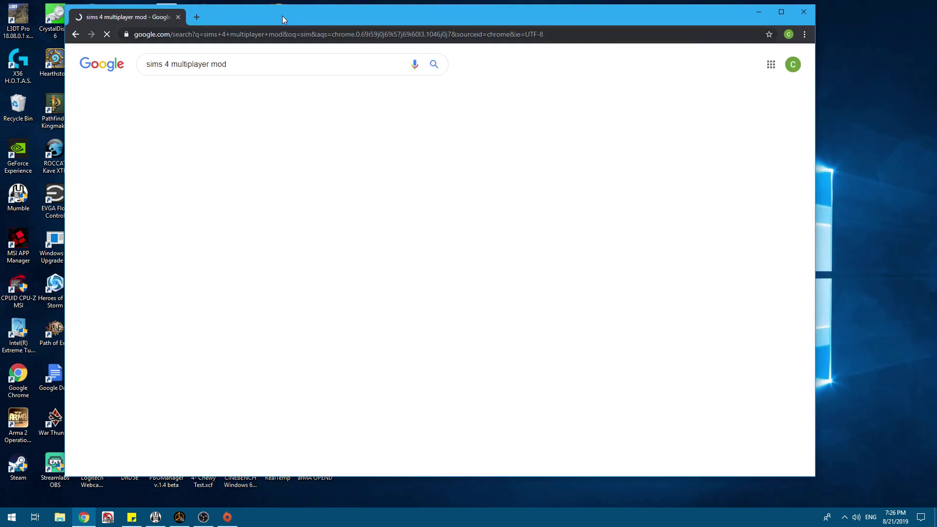
Find the modthesims.info and sims-multiplayer.com results and open the Mod The Sims page for the Sims 4 Multiplayer Mod
scroll(140, 299, down, 2)
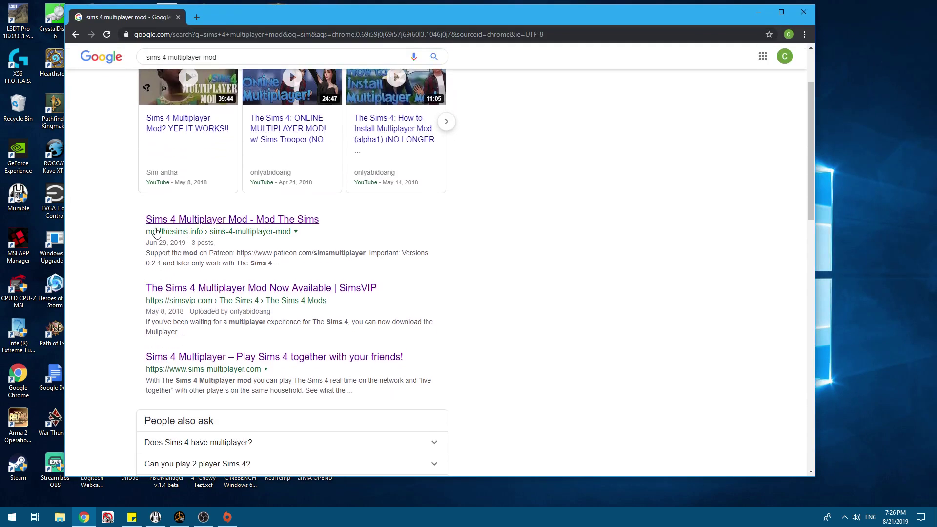
drag(145, 231, 204, 237)
scroll(115, 282, down, 2)
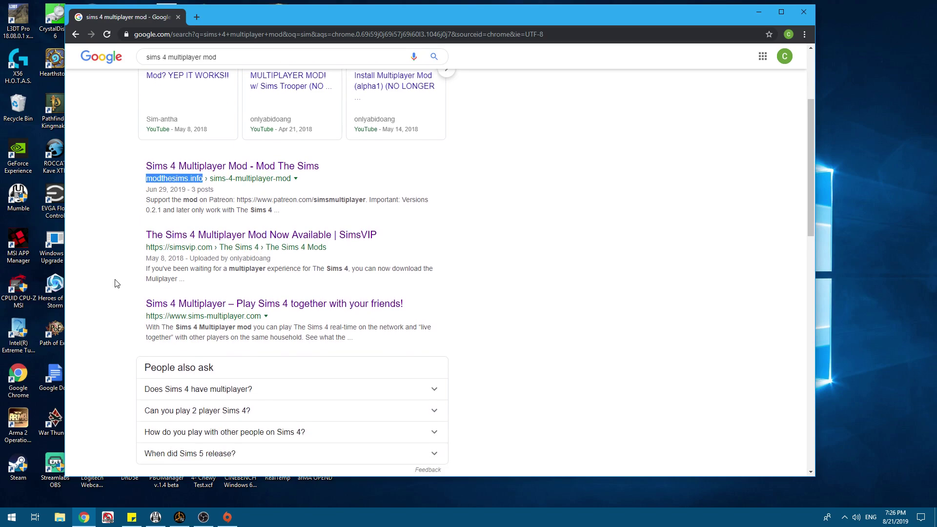
drag(146, 271, 278, 272)
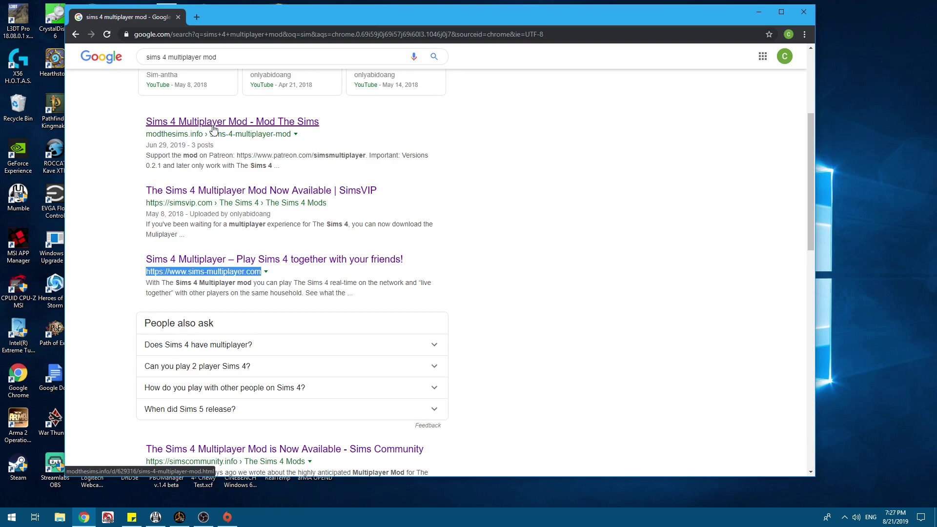
click(241, 129)
View the downloadable files offered on the Sims 4 Multiplayer Mod page
scroll(169, 276, down, 5)
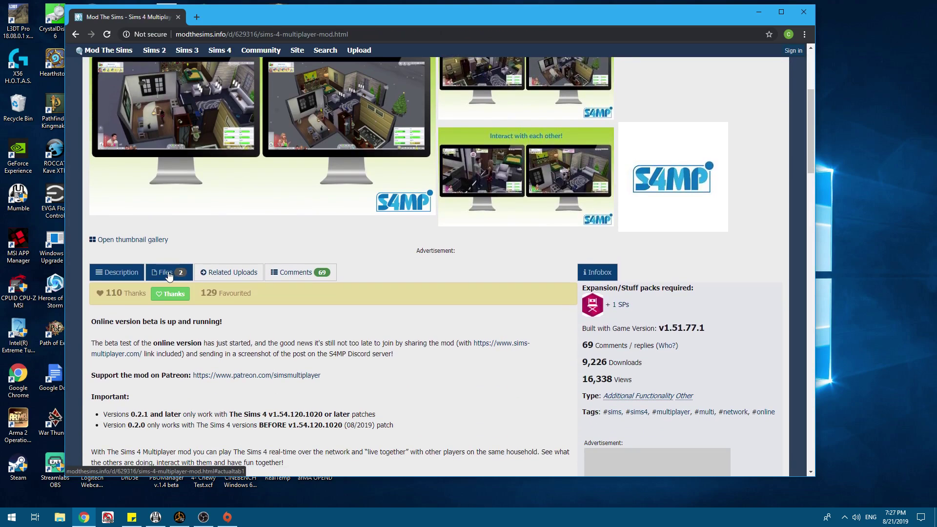
scroll(169, 276, down, 1)
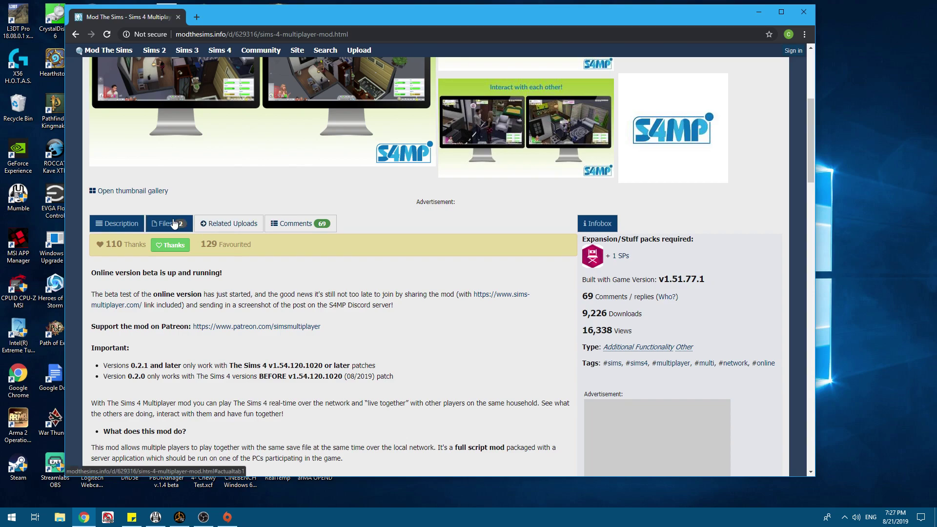
click(175, 223)
scroll(172, 228, down, 1)
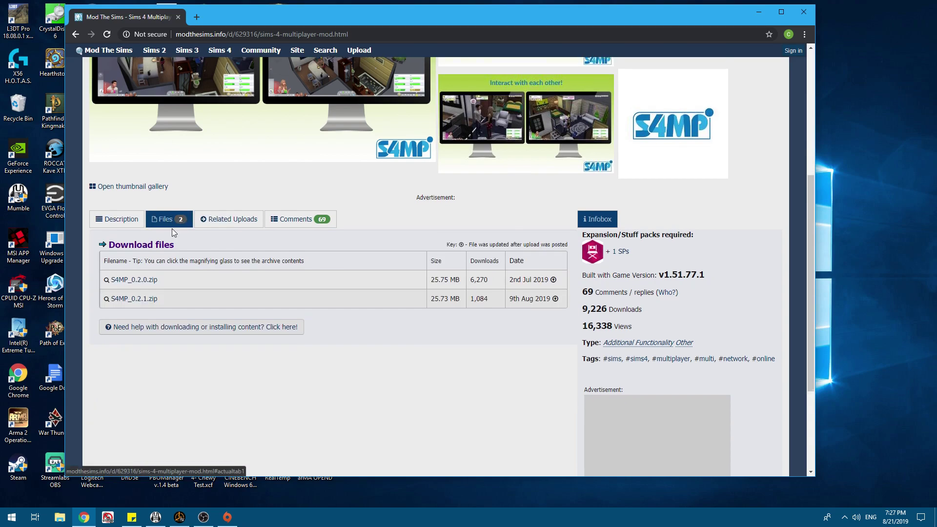
scroll(172, 229, down, 1)
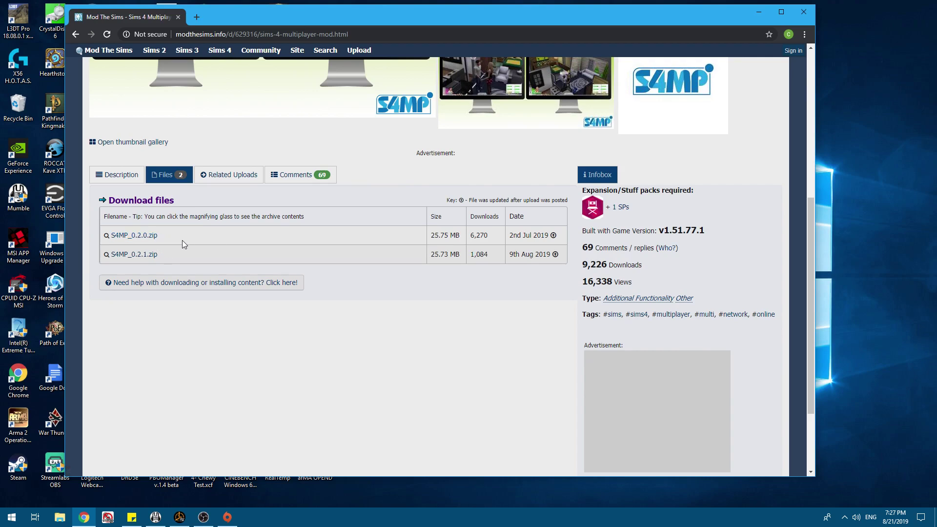
Check the mod description for the game patches that versions 0.2.1 and 0.2.0 work with
click(116, 174)
scroll(158, 273, down, 1)
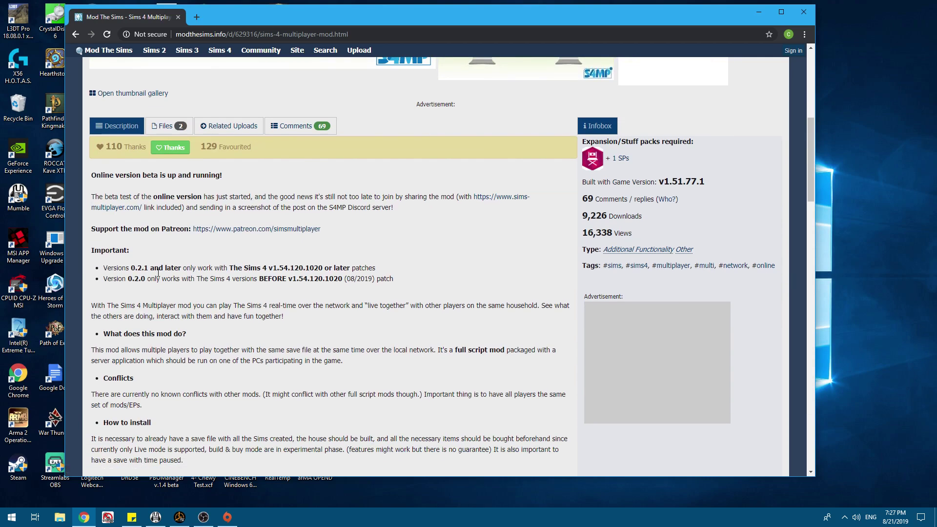
drag(98, 266, 400, 280)
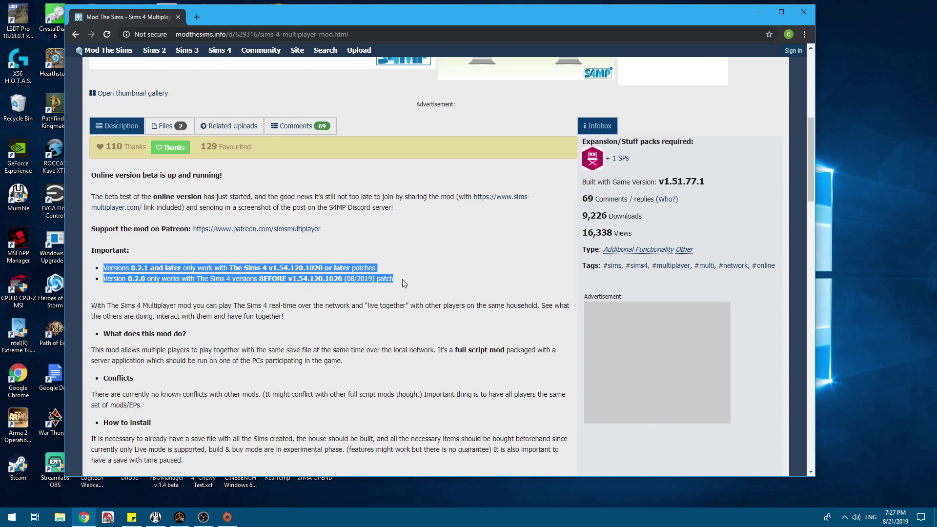
click(402, 280)
Download S4MP_0.2.1.zip from the mod's files and move the browser window aside
click(165, 126)
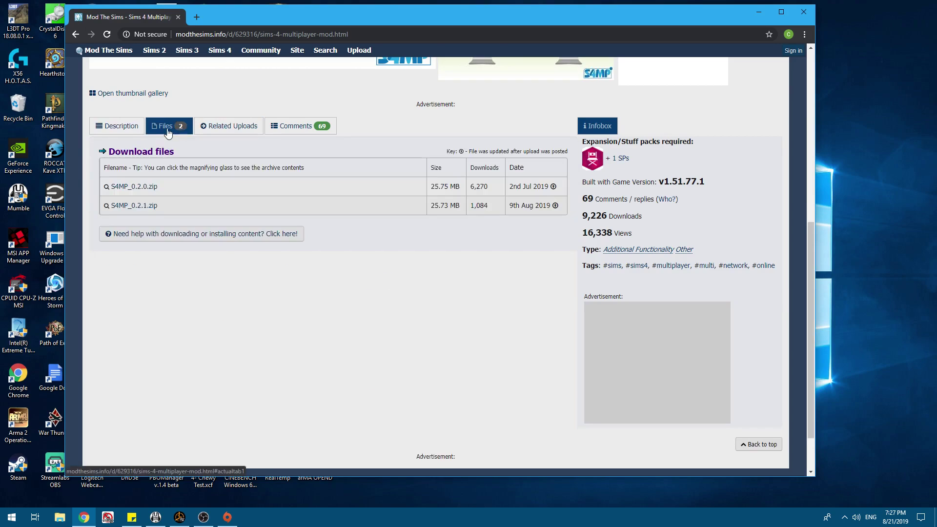
click(149, 207)
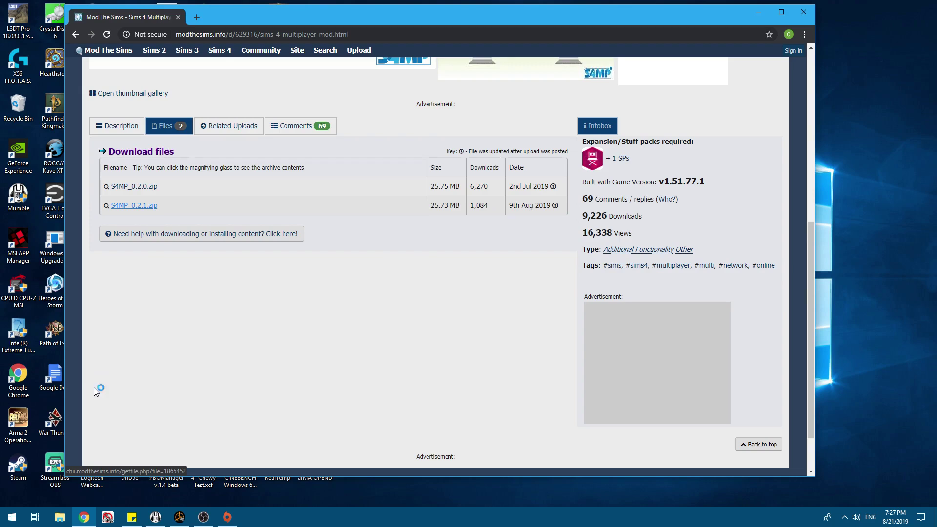
drag(400, 20, 936, 29)
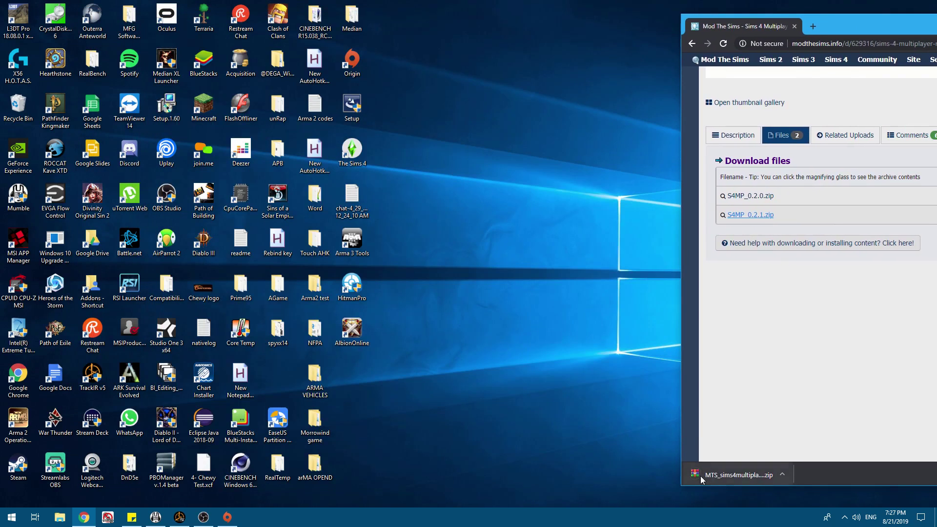
Switch to File Explorer and open the Mods folder in Documents > Electronic Arts > The Sims 4
click(59, 518)
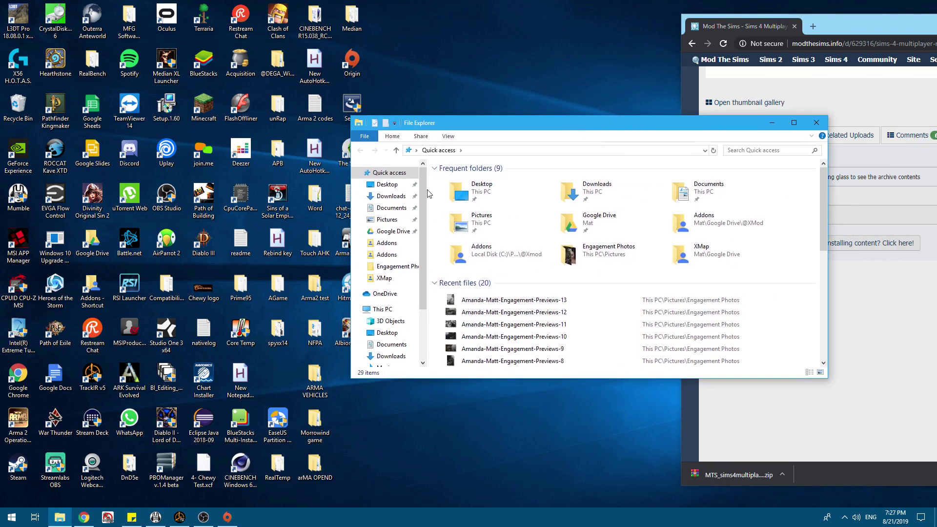
click(393, 208)
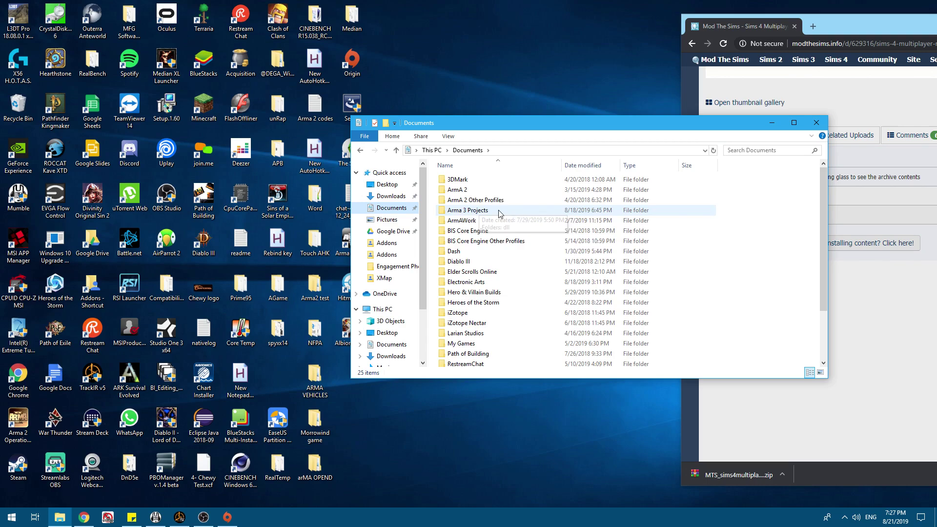
double_click(468, 259)
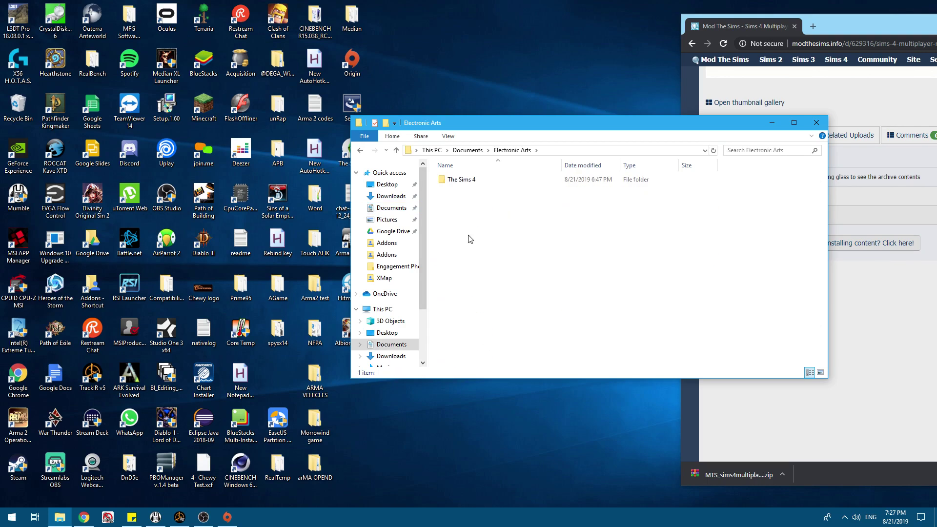
double_click(464, 183)
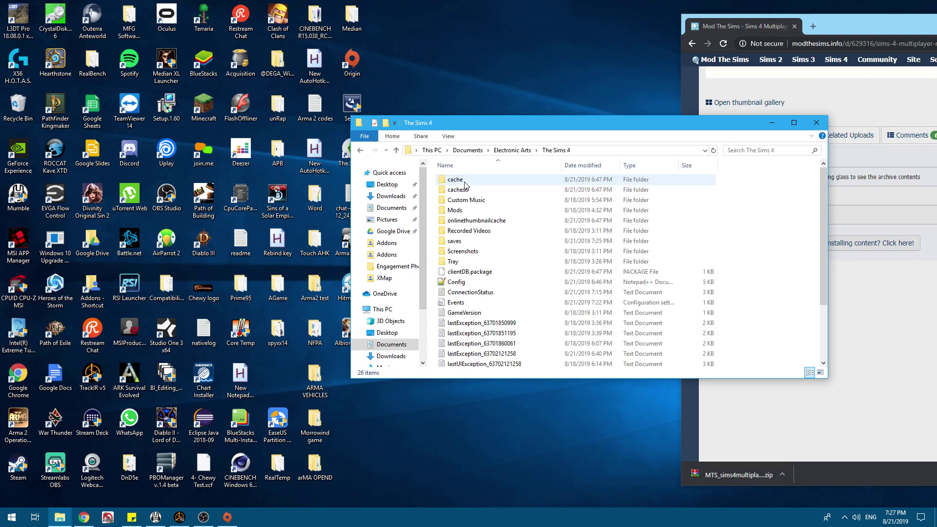
double_click(467, 212)
Delete everything in the Mods folder and move its window clear of the browser
drag(474, 248, 463, 176)
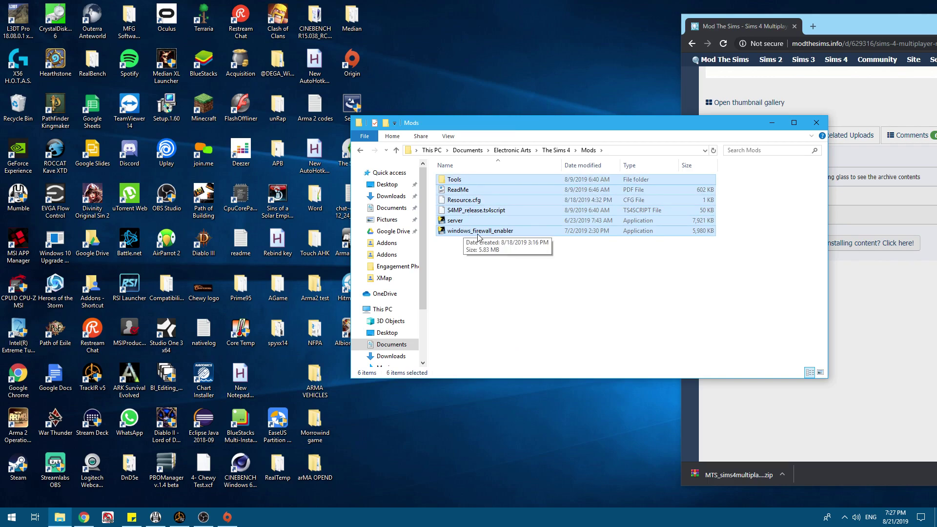
key(Delete)
drag(548, 120, 368, 115)
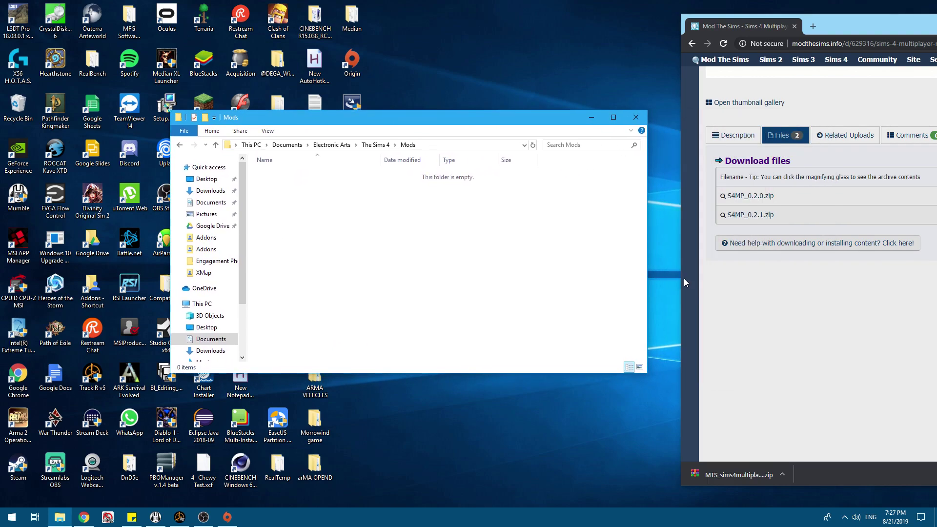
Locate the downloaded mod zip in its folder, open it in WinRAR and dismiss the trial notification
click(783, 474)
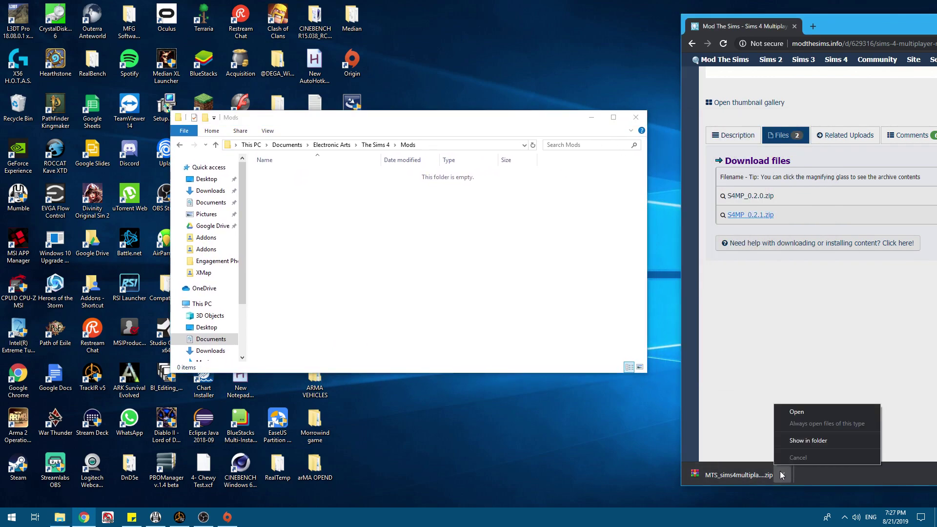
click(808, 441)
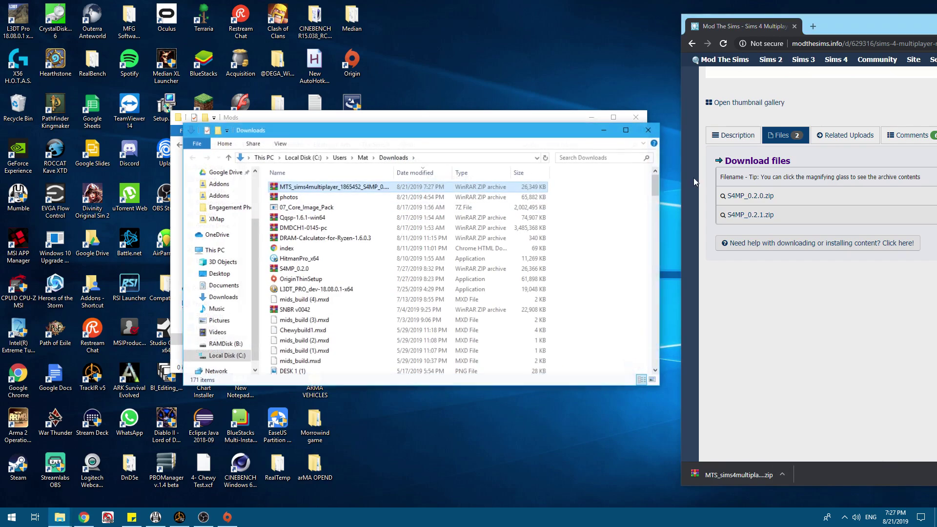
right_click(367, 191)
click(413, 208)
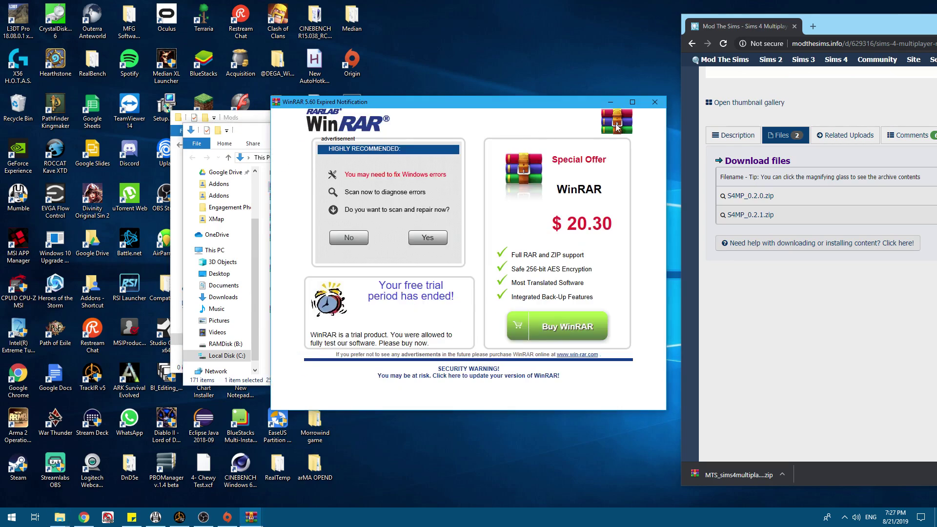
click(655, 101)
click(657, 105)
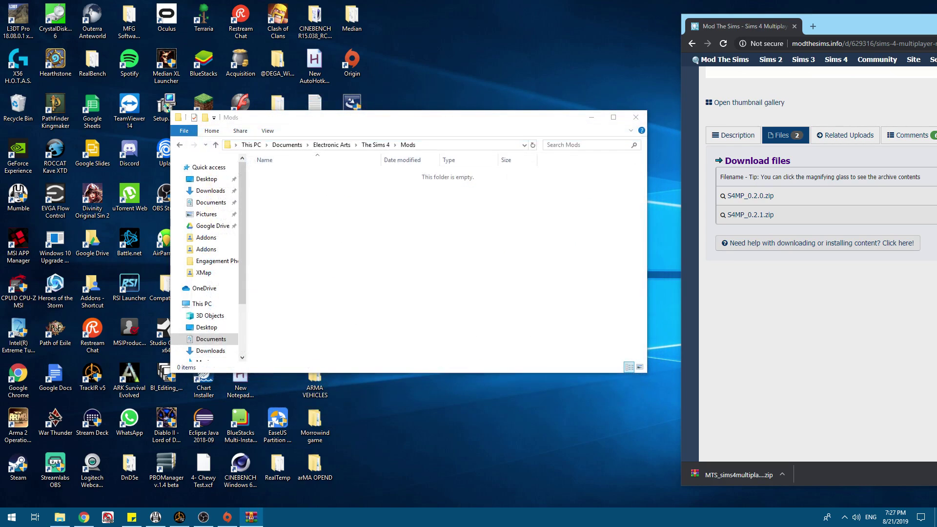
Copy all of the archive's contents into The Sims 4 Mods folder and close WinRAR
drag(431, 307, 287, 211)
click(326, 270)
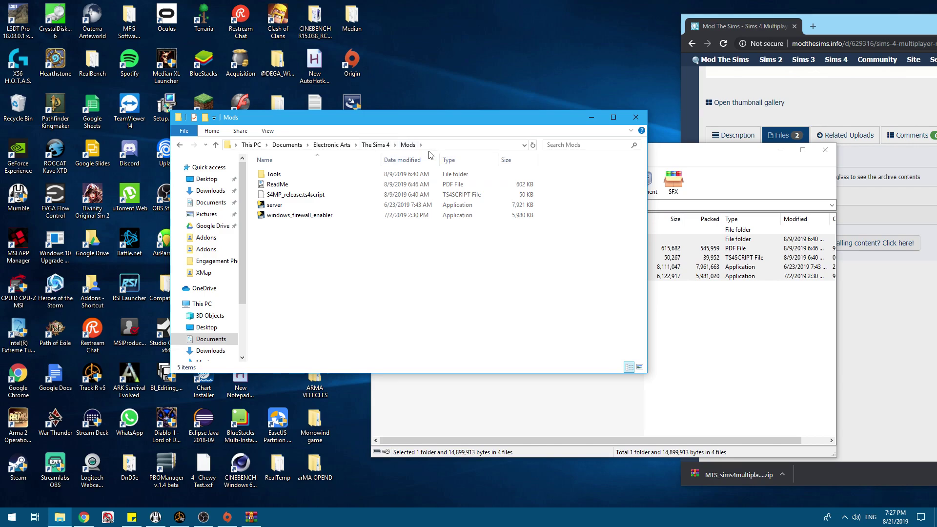
click(667, 177)
click(825, 150)
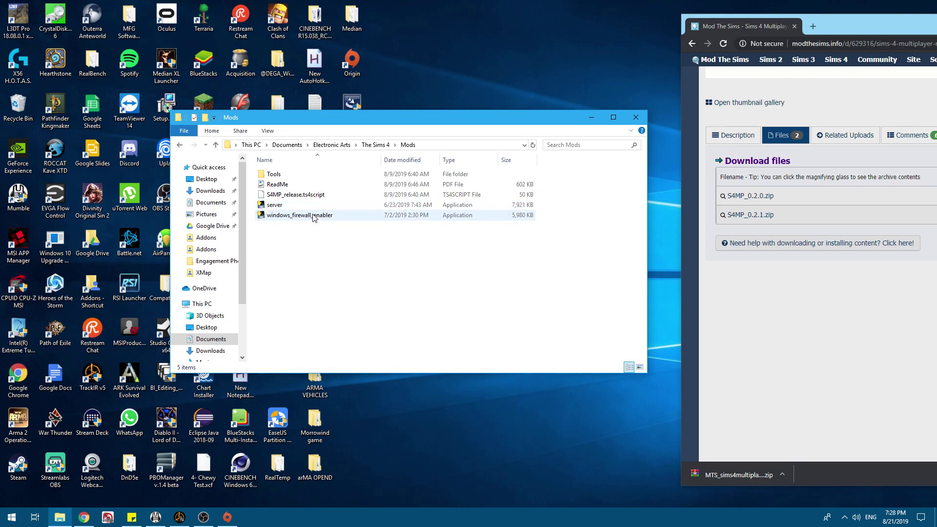
Run windows_firewall_enabler from the Mods folder to add the server's firewall rules, and close its console window
double_click(312, 215)
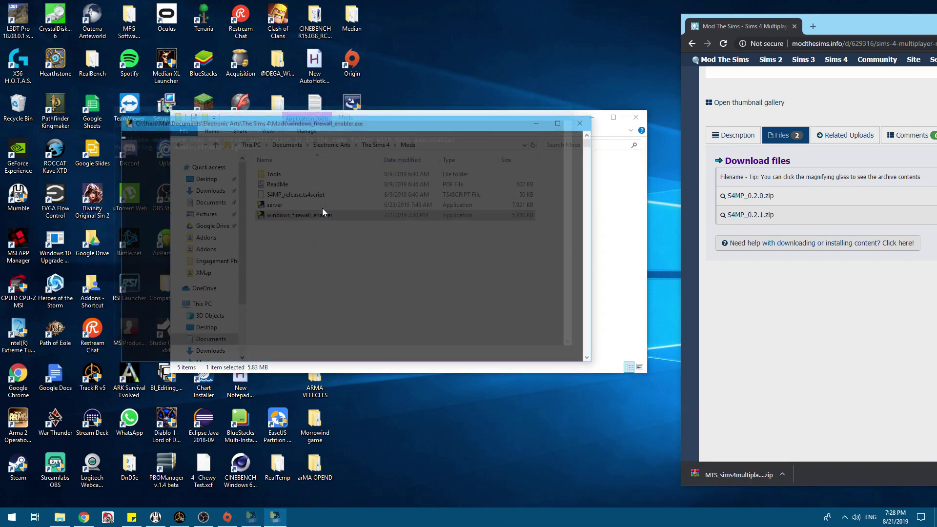
click(335, 220)
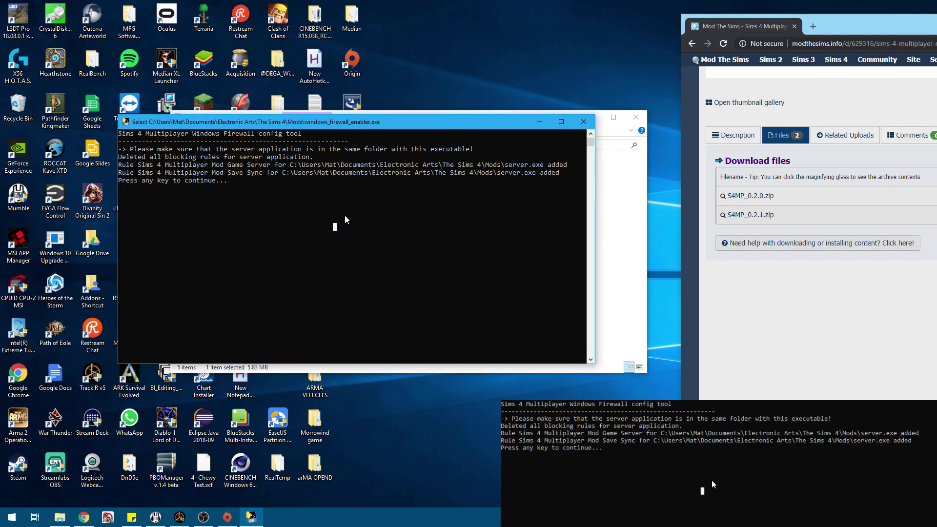
key(Return)
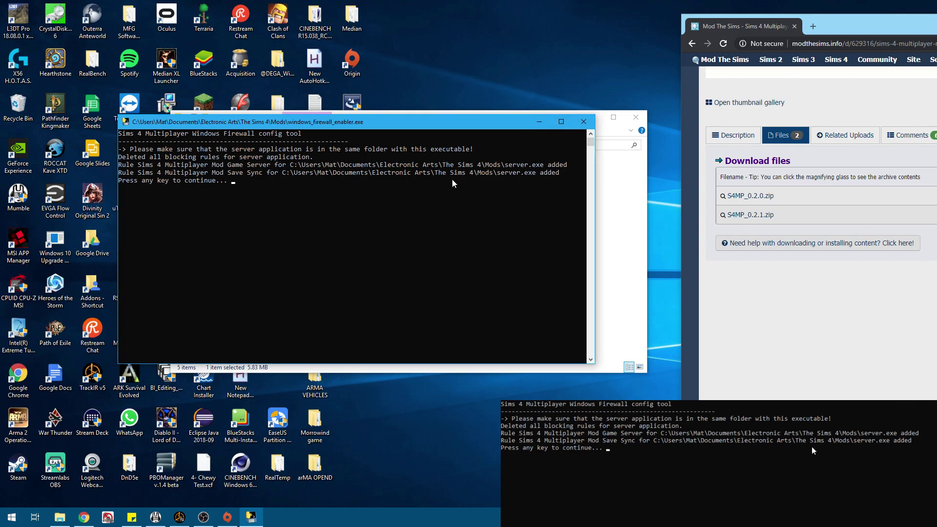
click(583, 121)
click(367, 278)
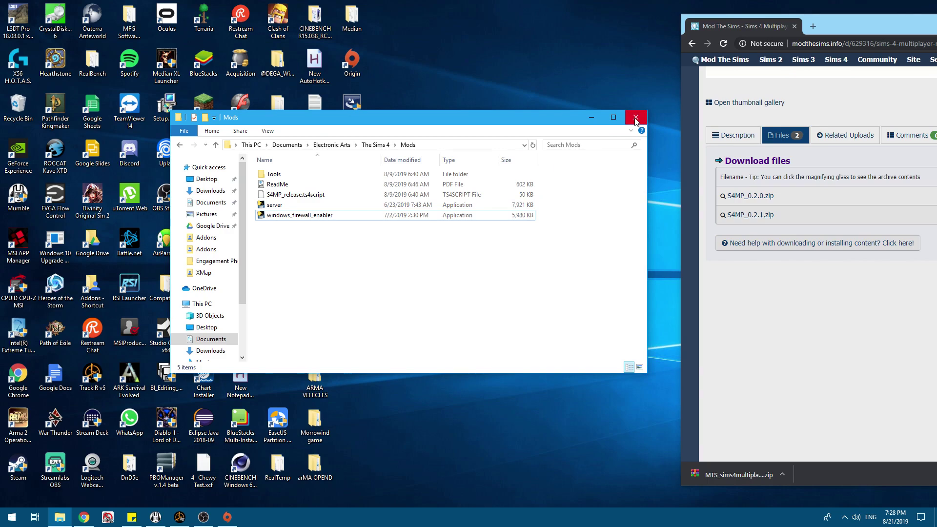
Close the Mods folder window and launch The Sims 4 from the desktop
click(635, 118)
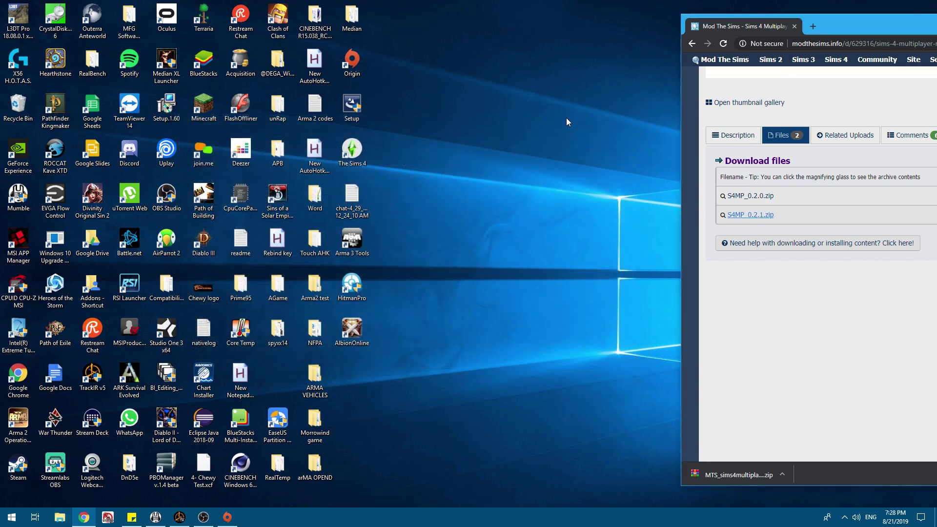
double_click(359, 161)
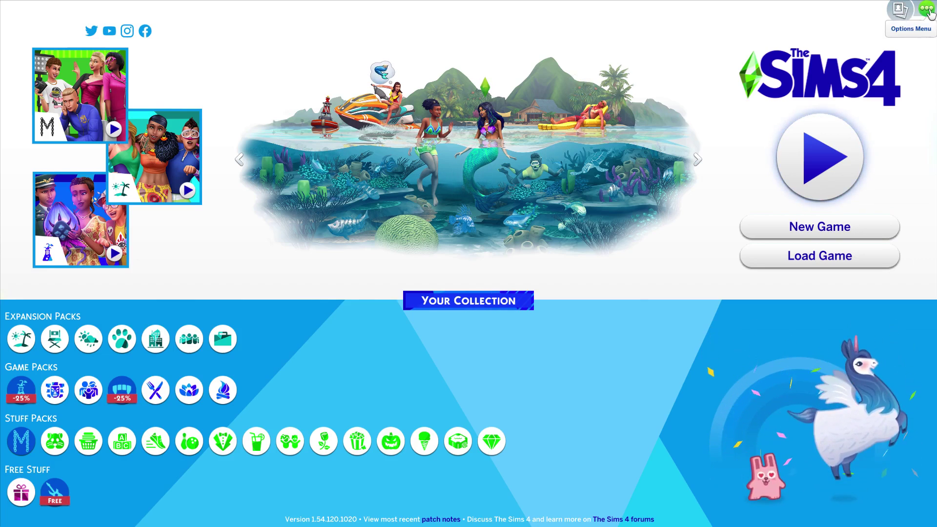
Enable Script Mods Allowed in the game's Other options, accept the script mod warning, apply the change and close the options
click(927, 11)
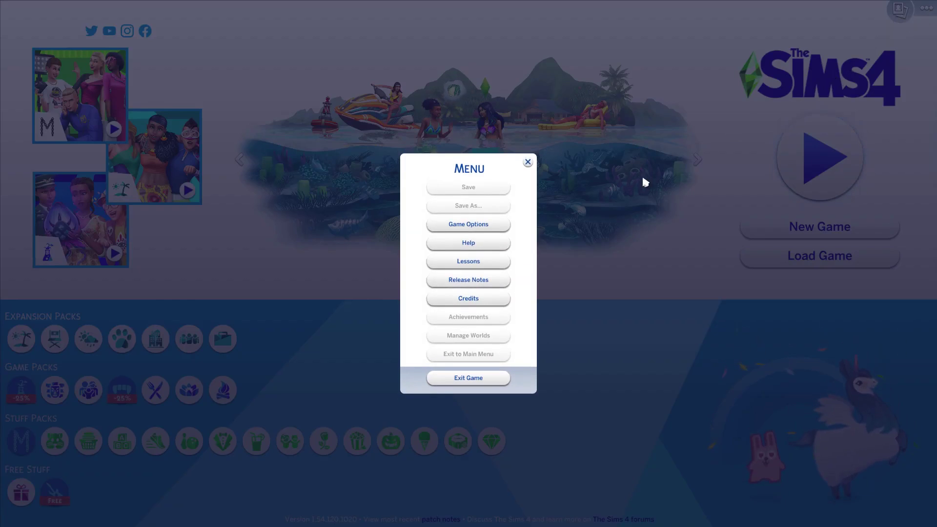
click(479, 224)
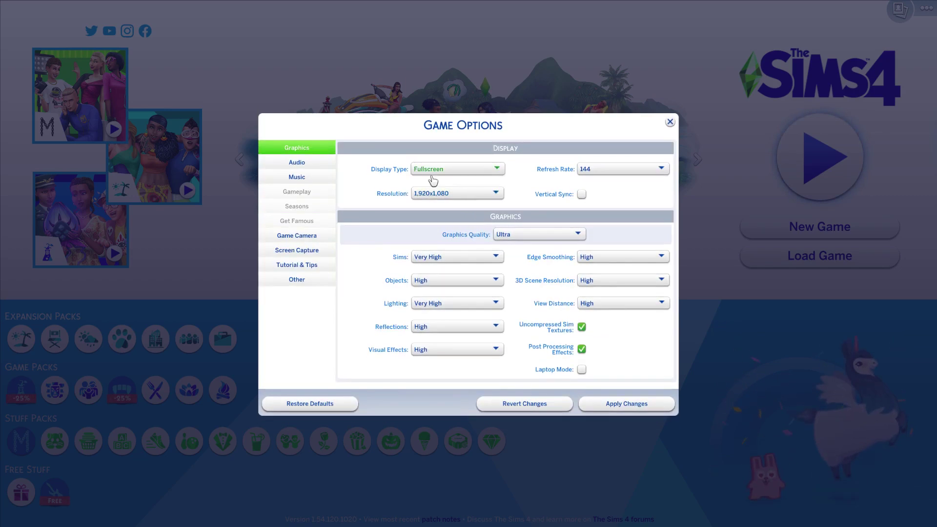
click(297, 281)
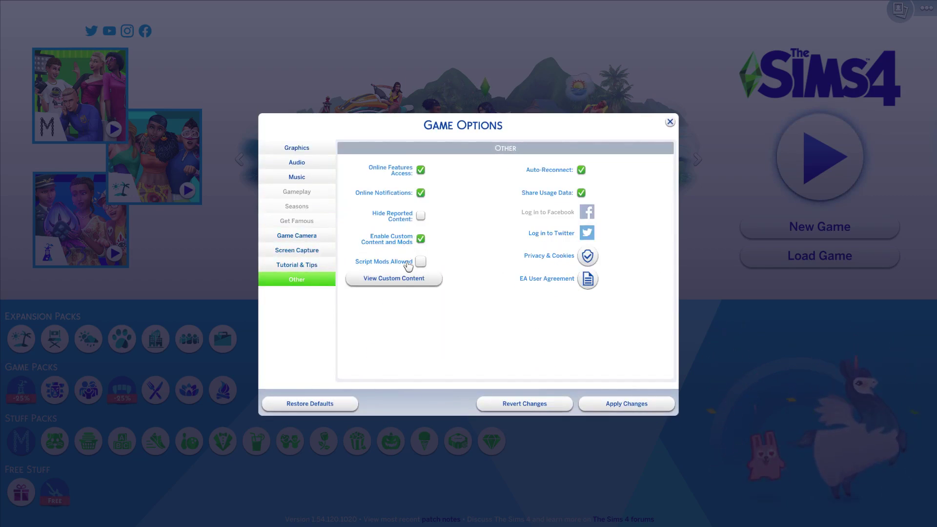
click(421, 262)
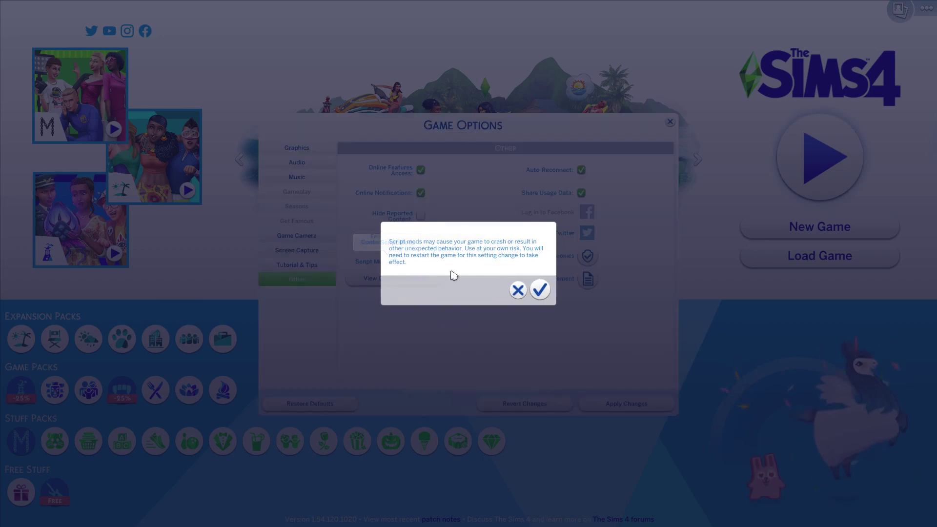
click(539, 289)
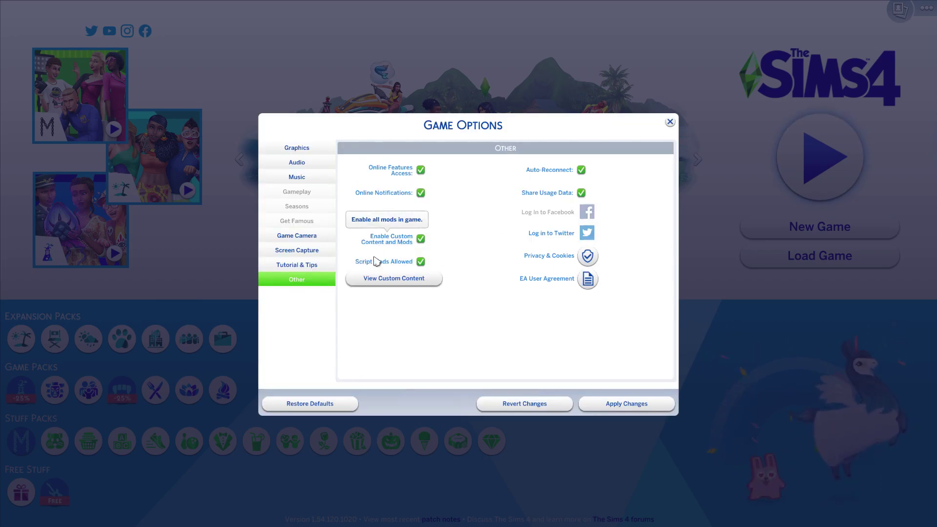
click(621, 402)
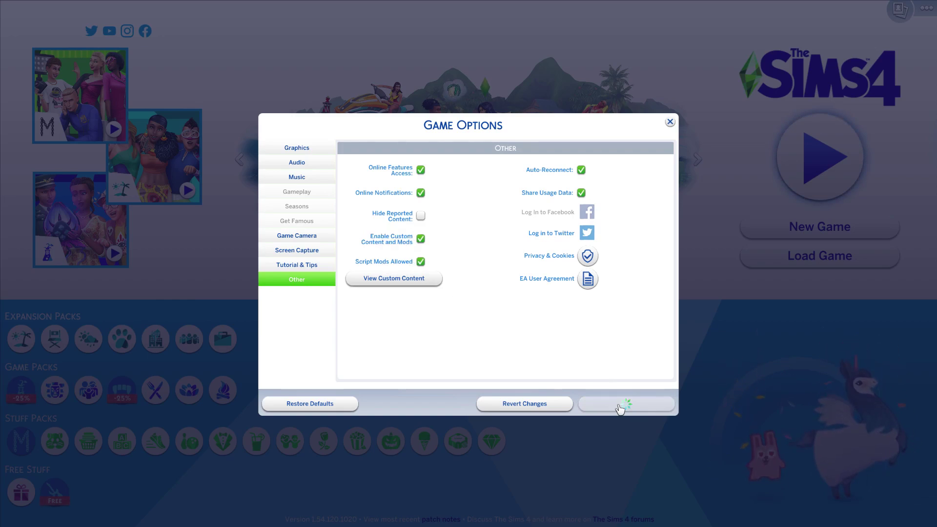
click(670, 122)
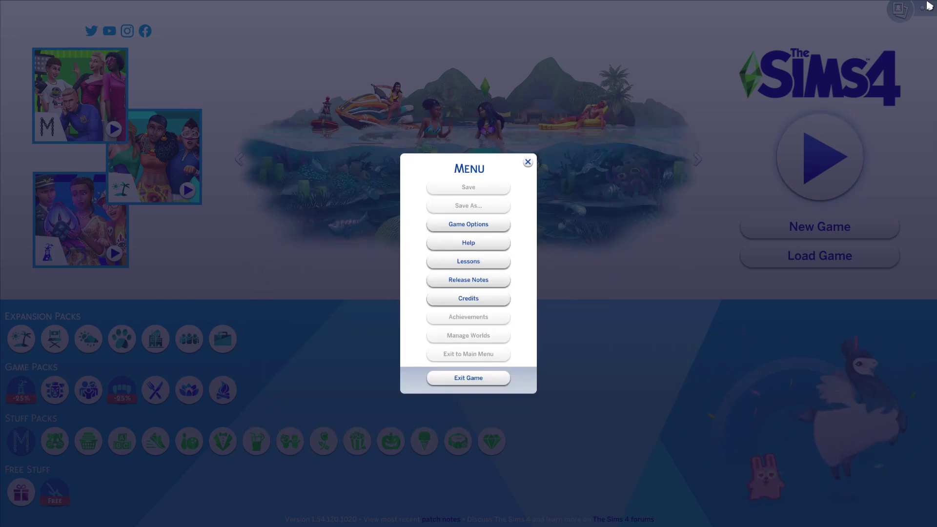
Exit the game, relaunch The Sims 4 from the desktop and dismiss the startup Mods list
click(495, 386)
click(514, 290)
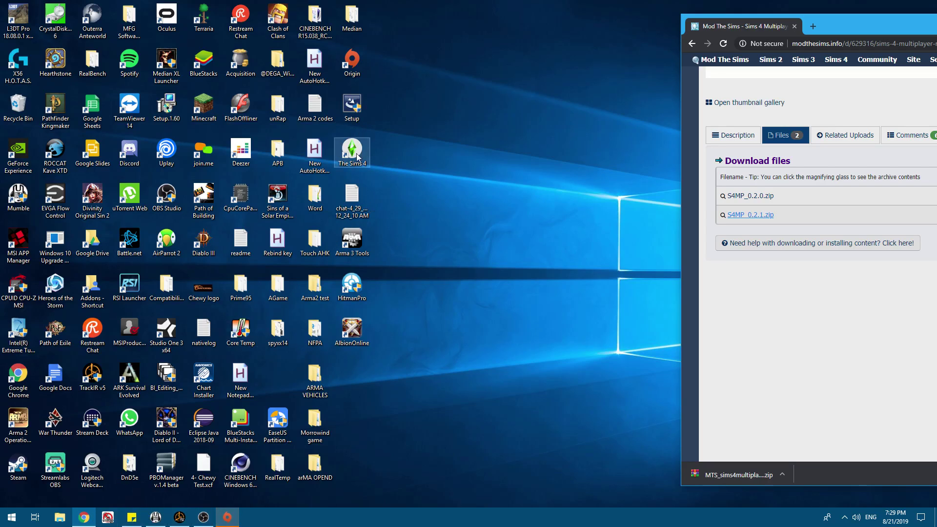
double_click(365, 157)
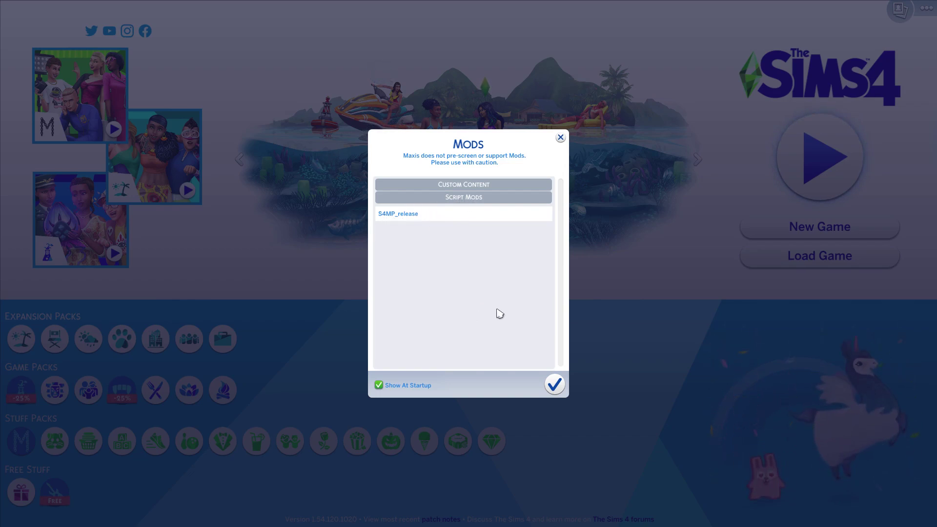
click(555, 384)
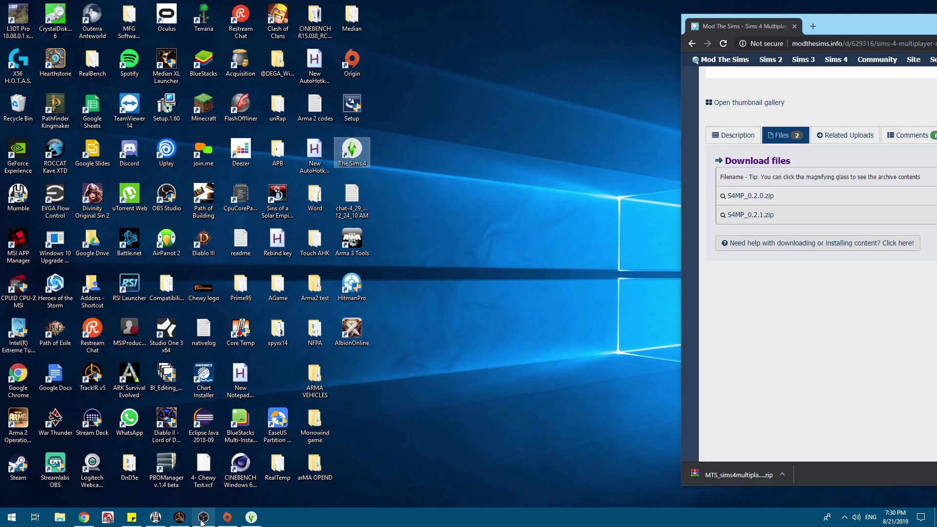
Switch to File Explorer and open the Mods folder under Documents, Electronic Arts, The Sims 4
click(59, 517)
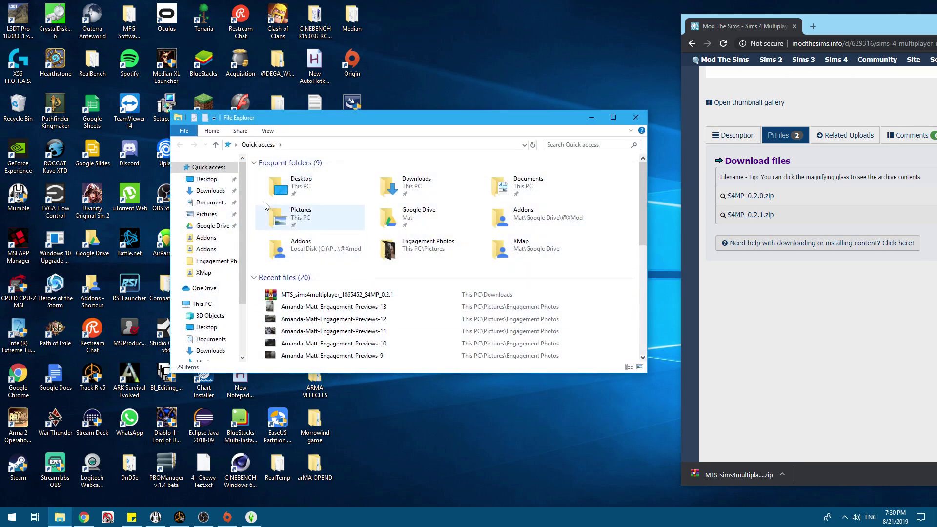
click(213, 203)
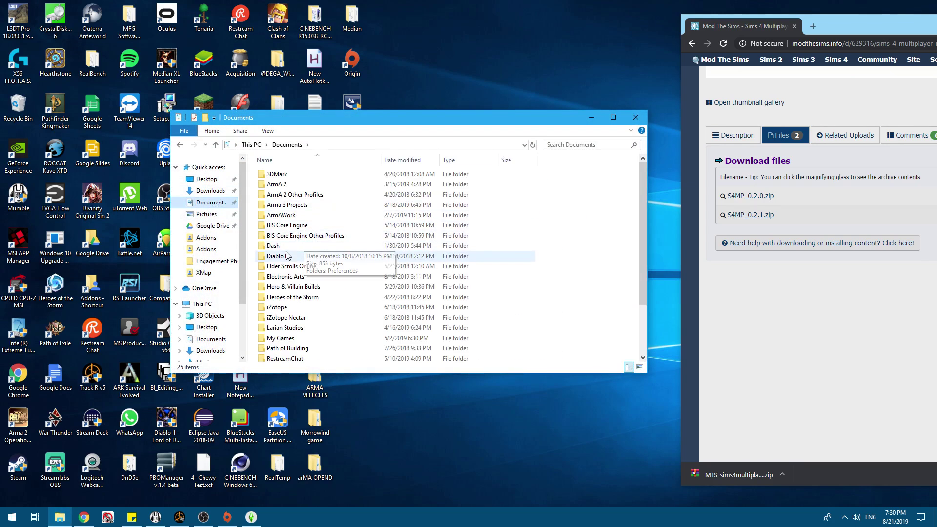
double_click(281, 277)
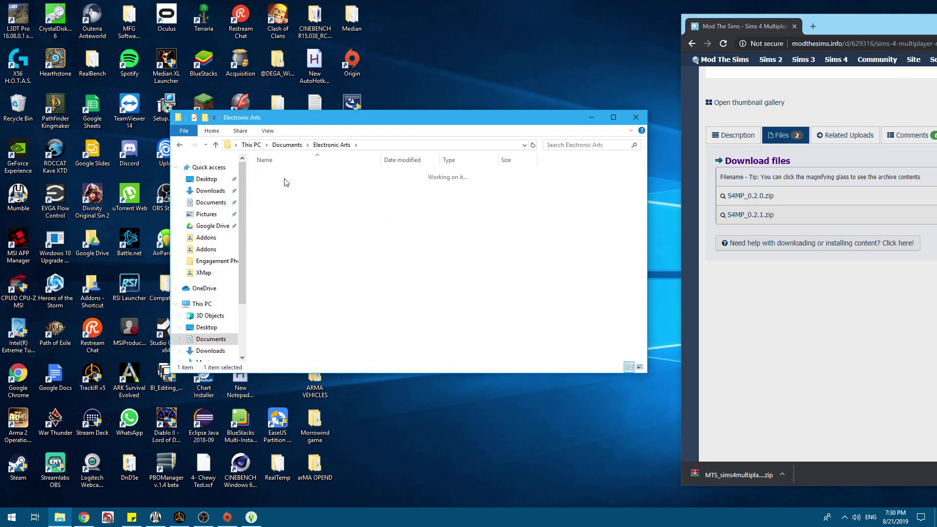
double_click(285, 176)
double_click(272, 213)
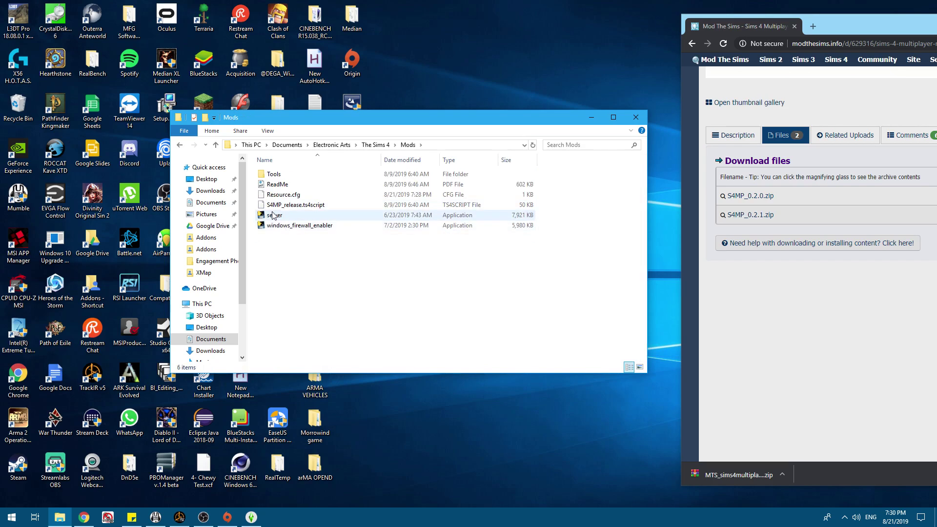
Run the server application from the Mods folder and move its console window clear of the folder window
click(284, 216)
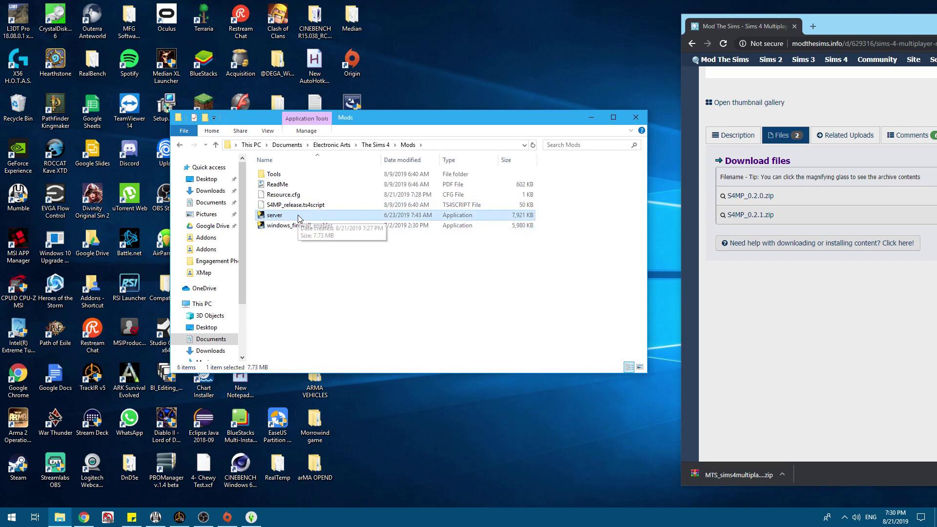
double_click(298, 216)
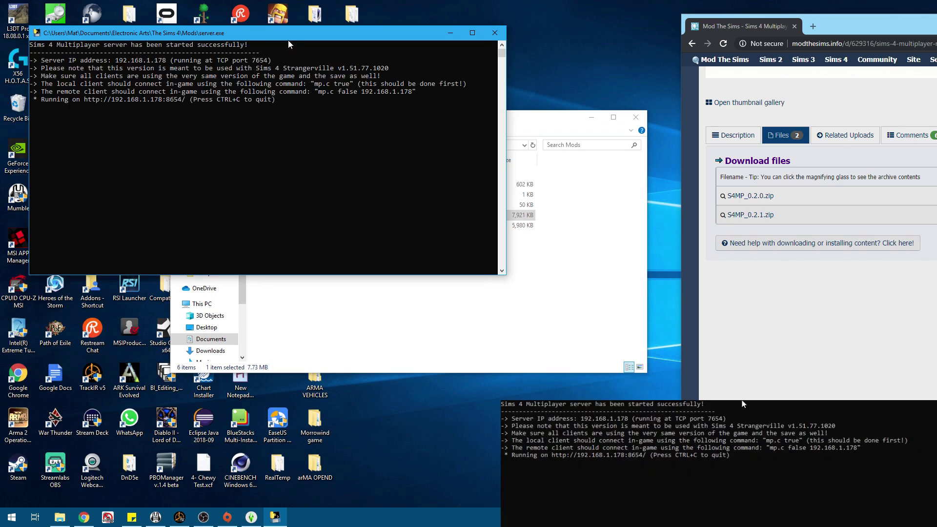
drag(288, 39, 0, 41)
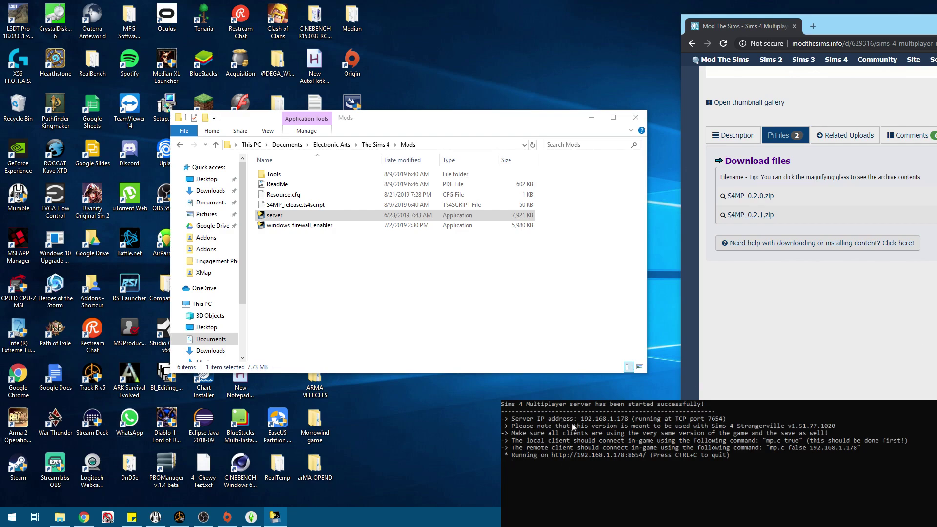
click(564, 477)
Switch to The Sims 4 and load My Saved Game 7, the Kahale household save
click(251, 518)
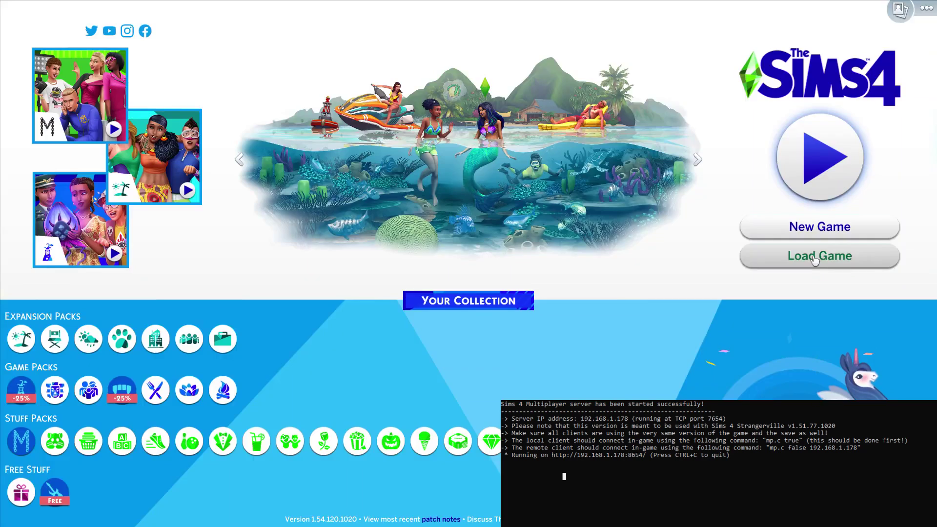
click(814, 254)
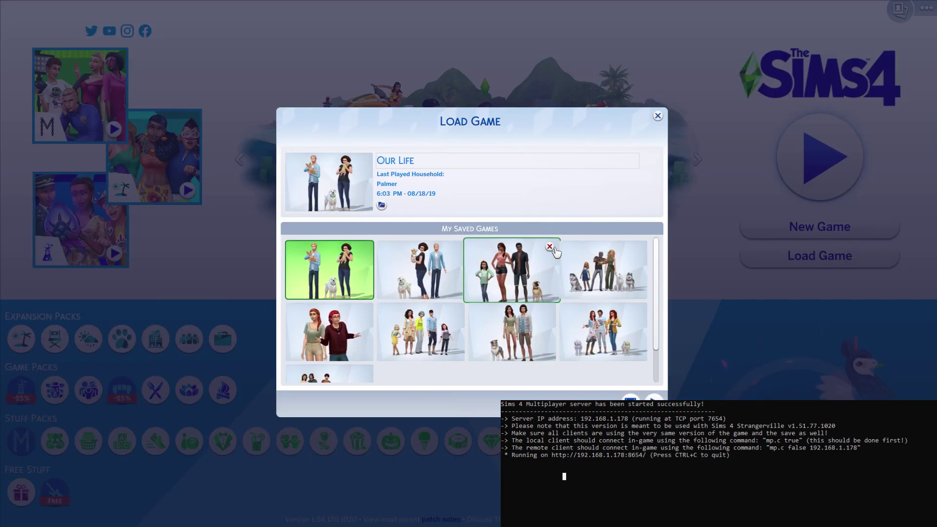
click(512, 275)
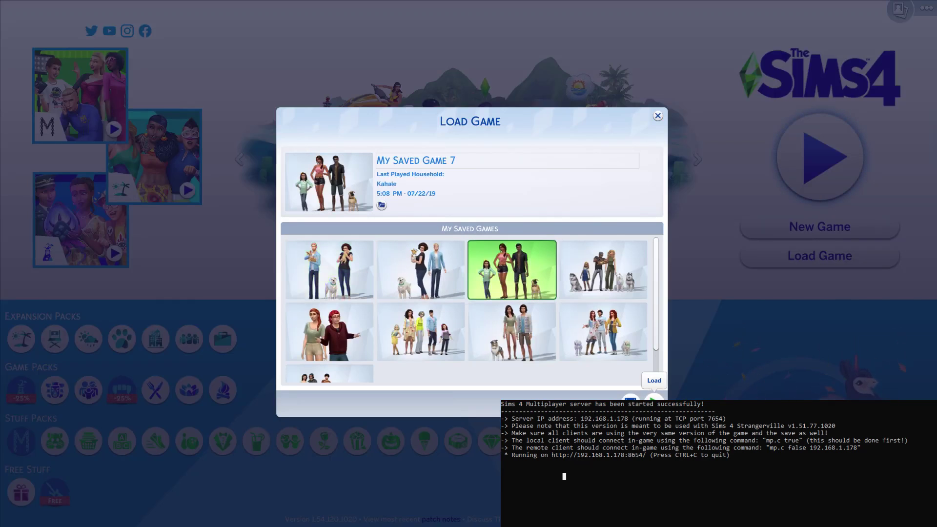
click(652, 397)
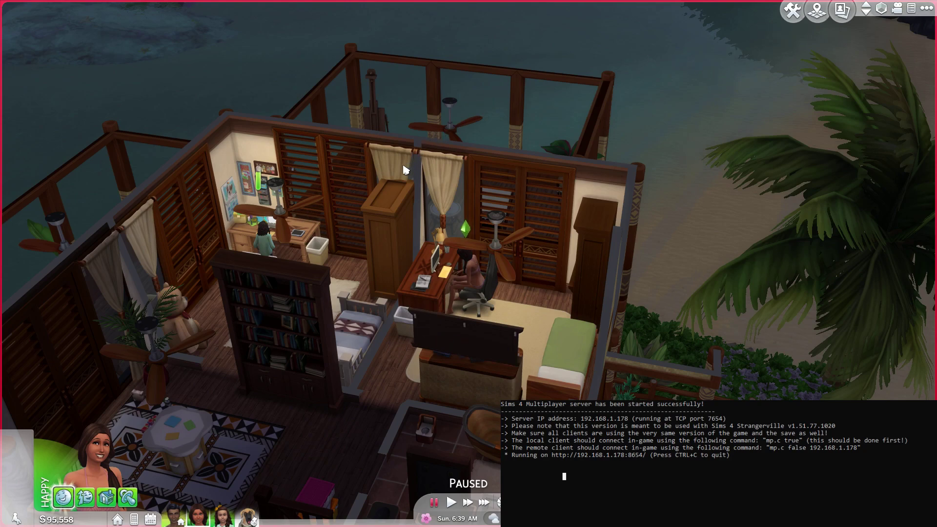
Connect the local client to the server by running mp.c true in the game's cheat console
key(ctrl+shift+c)
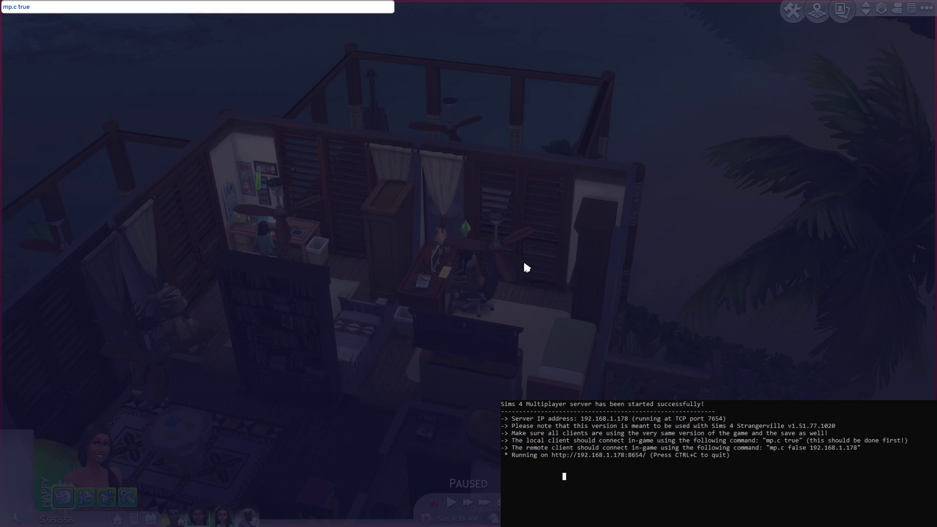
key(Return)
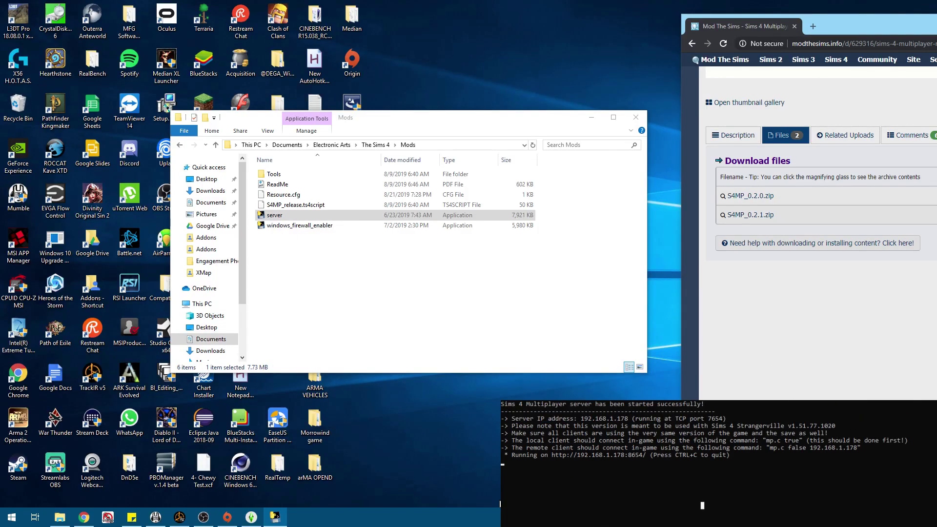
click(276, 518)
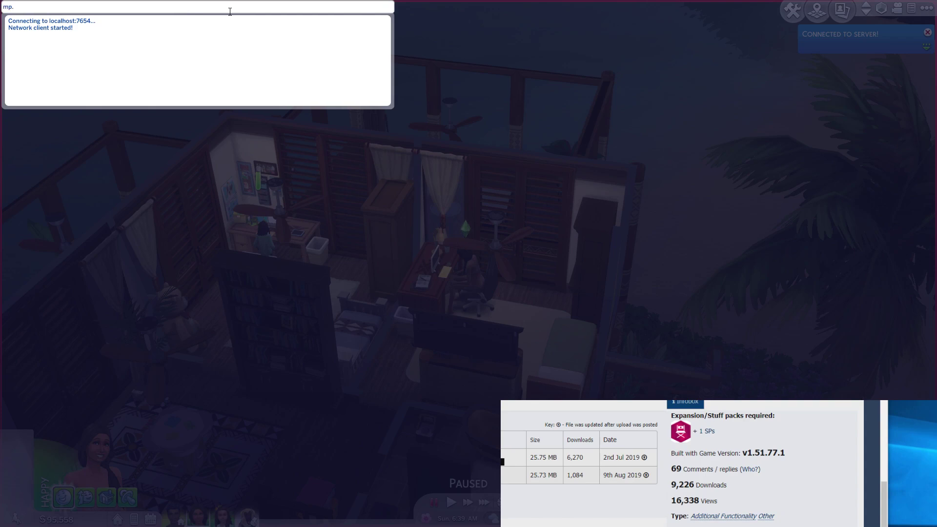
key(Return)
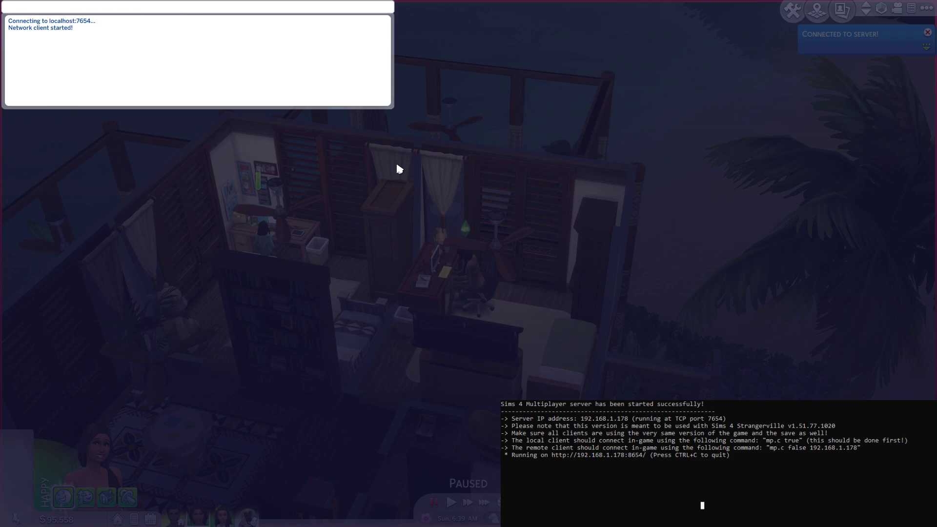
Enter mp.c false in the cheat console as the start of the remote client's connection command
text(mp.c flas)
key(BackSpace)
key(BackSpace)
key(BackSpace)
key(BackSpace)
text(false)
key(Return)
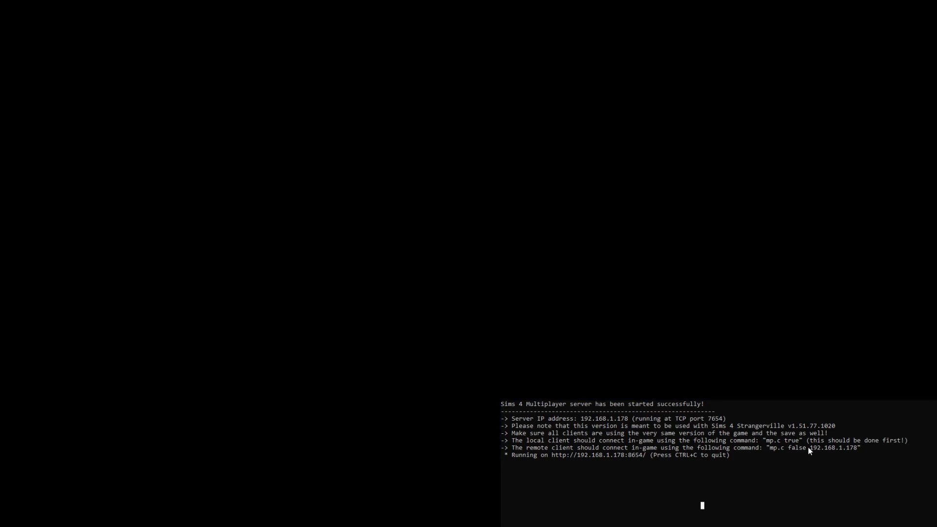
Highlight the remote client's connection command in the server console to check the server IP address
drag(776, 452, 855, 452)
right_click(827, 454)
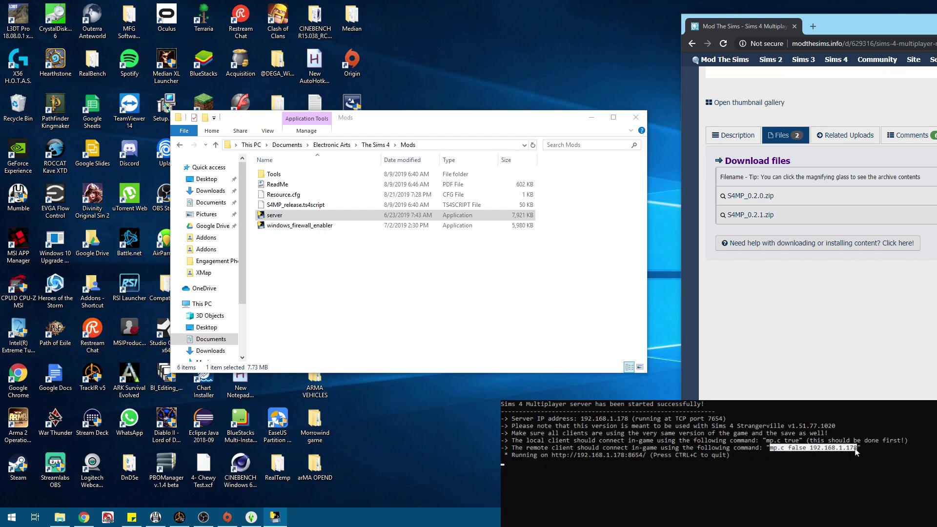
click(804, 450)
drag(771, 449, 830, 451)
right_click(786, 465)
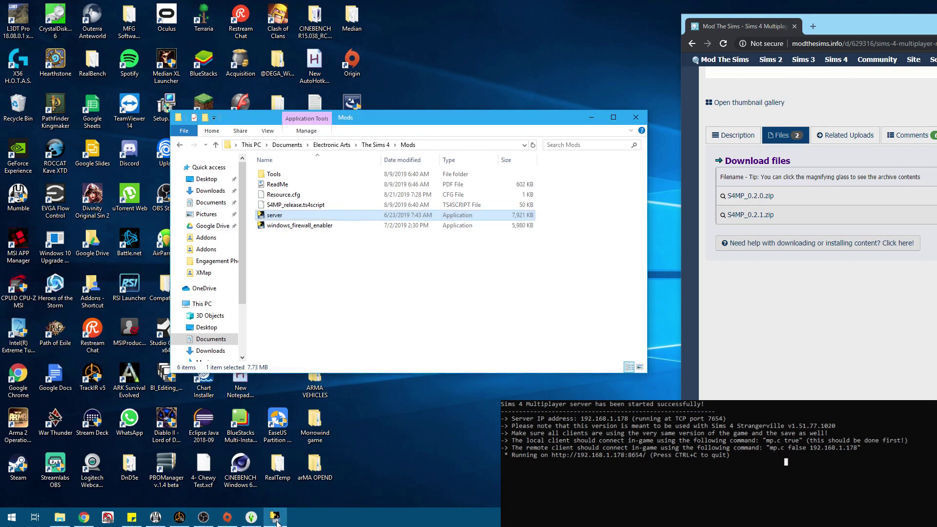
Return to the game, complete the cheat as mp.c false 192.168.1.178 and run it
click(253, 518)
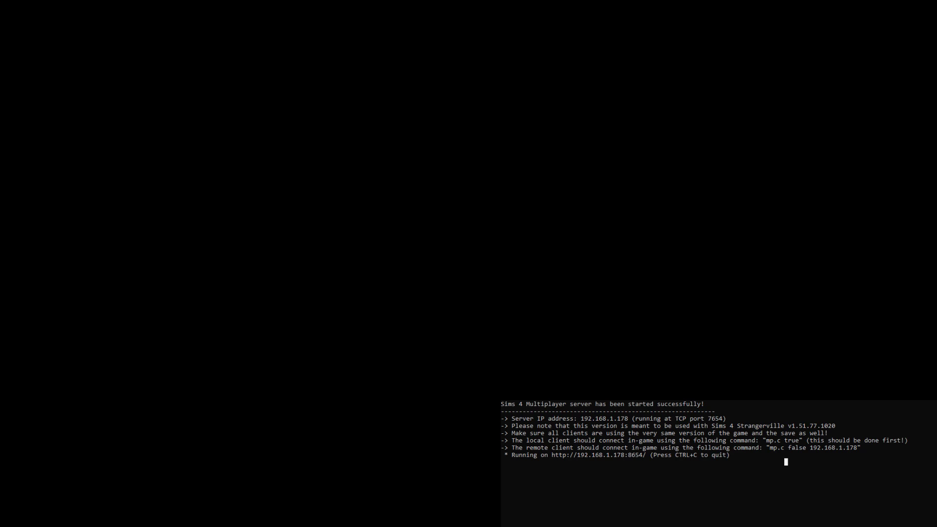
text(92.168.1.)
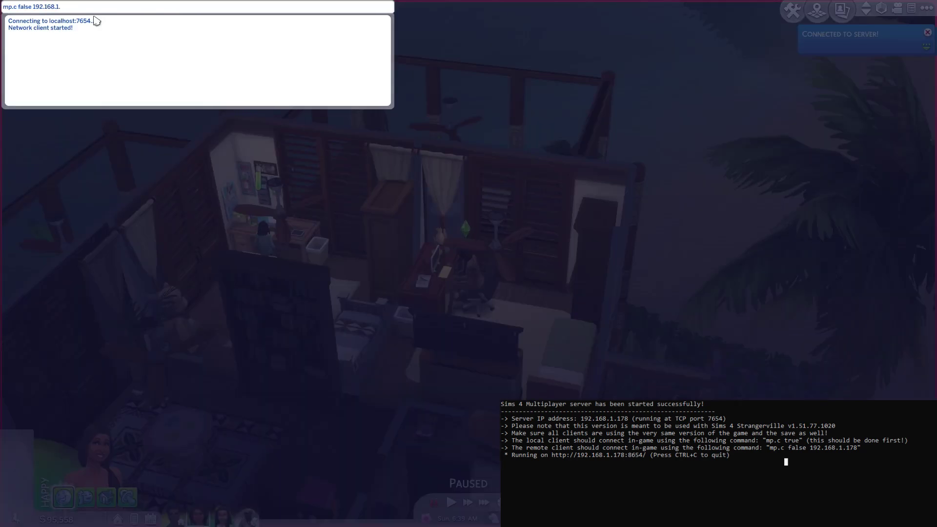
text(178)
key(Return)
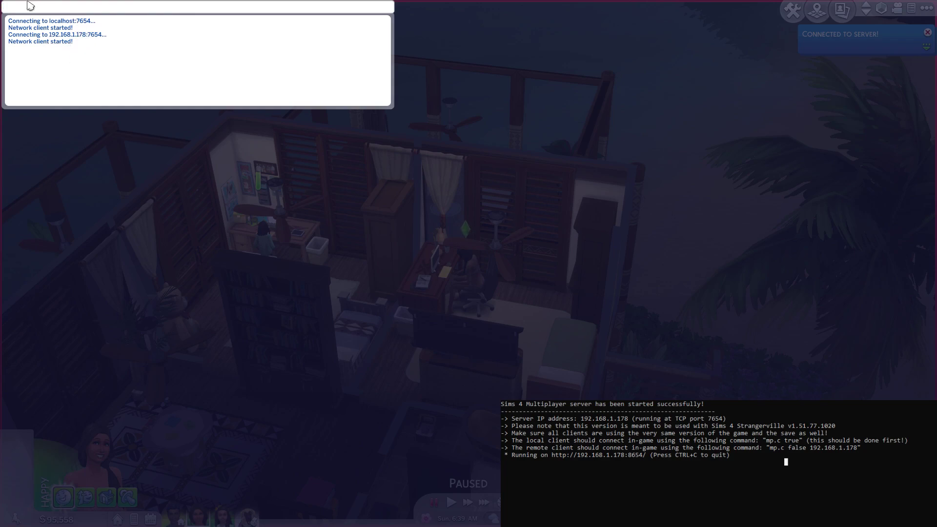
Run mp.c true again to reconnect as the local client, and close the cheat console
text(mp)
text(.c true)
key(Return)
key(Escape)
Request to exit the game, cancel the first save prompt and request the exit again
click(926, 8)
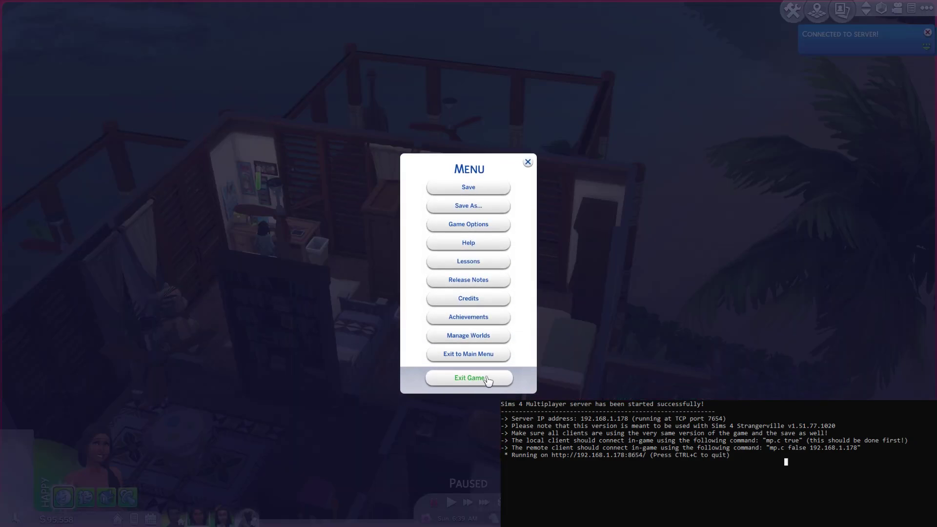
click(471, 379)
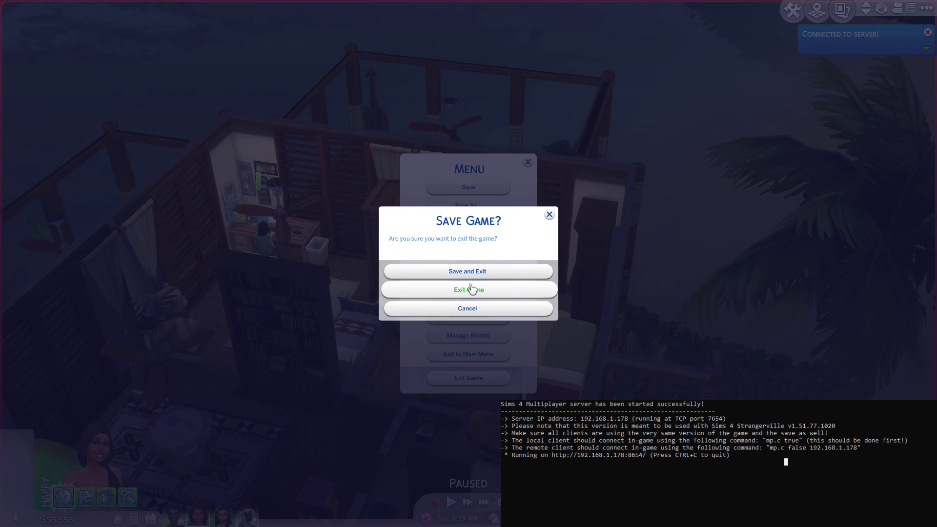
click(471, 307)
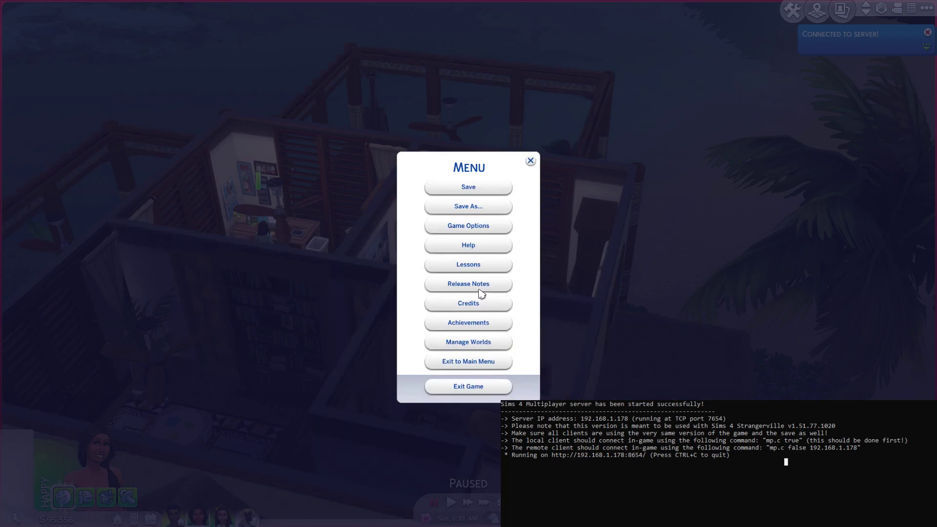
click(459, 387)
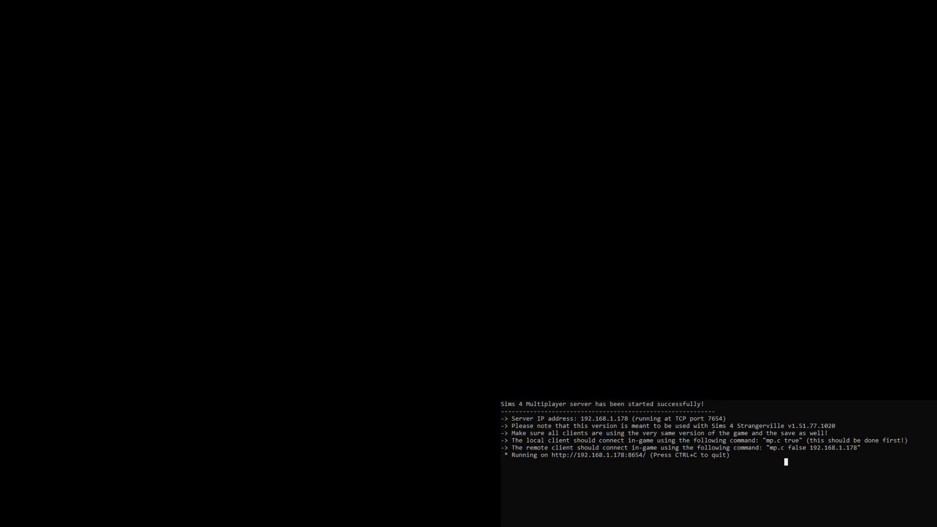